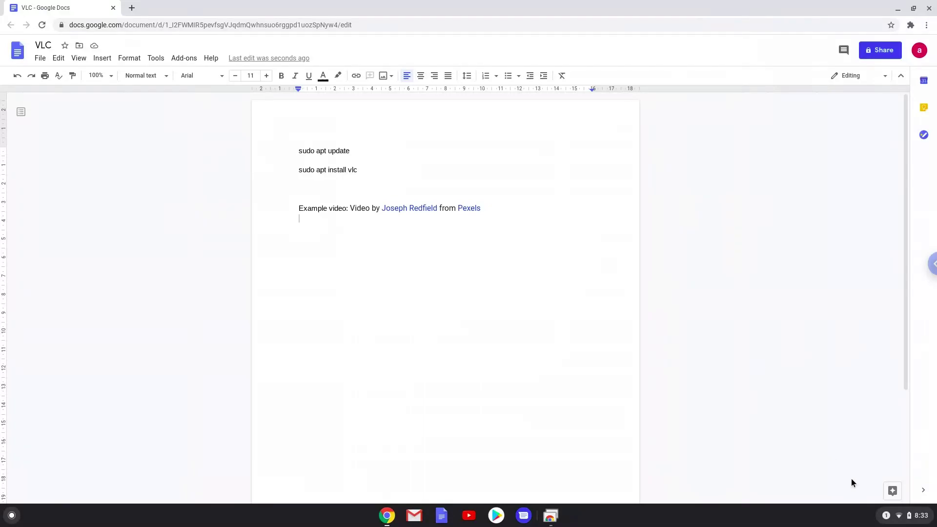
Open Chrome OS Settings from quick settings and go to the Linux (Beta) page.
{"action": "left_click", "coordinate": [884, 516]}
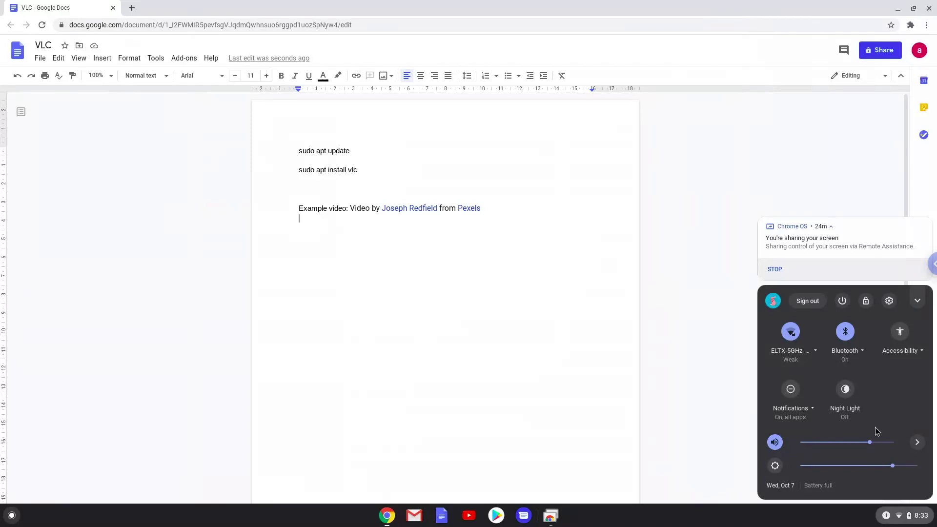
{"action": "left_click", "coordinate": [889, 301]}
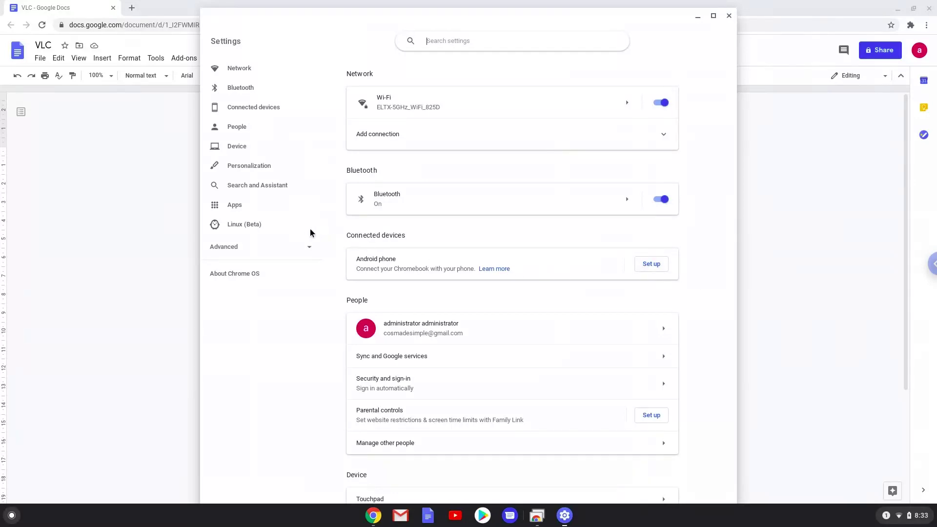
{"action": "left_click", "coordinate": [286, 228]}
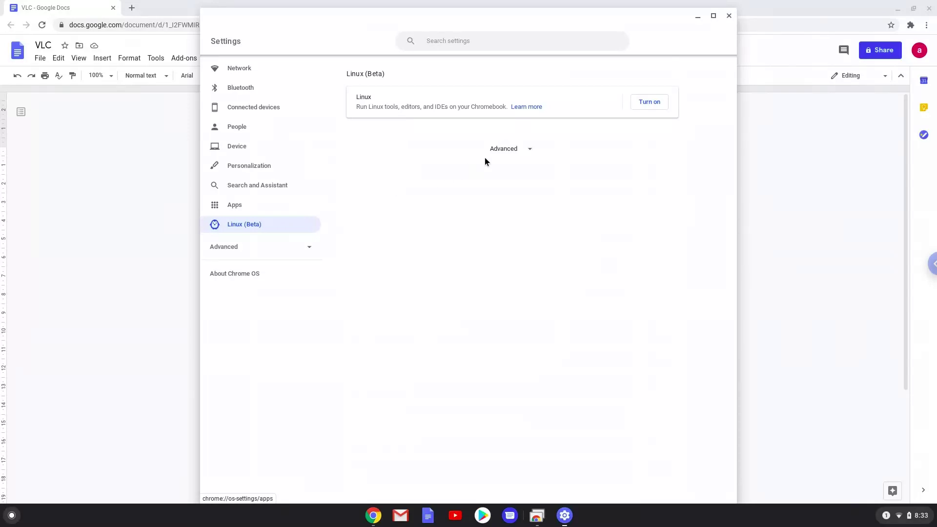
Turn on Linux (Beta) and install it with the recommended 5.0 GB disk size.
{"action": "left_click", "coordinate": [646, 102]}
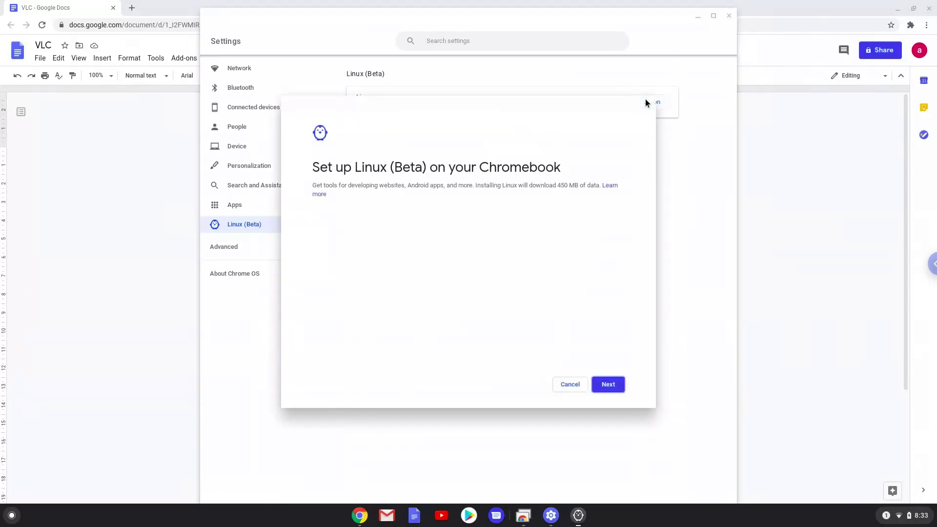
{"action": "left_click", "coordinate": [611, 384]}
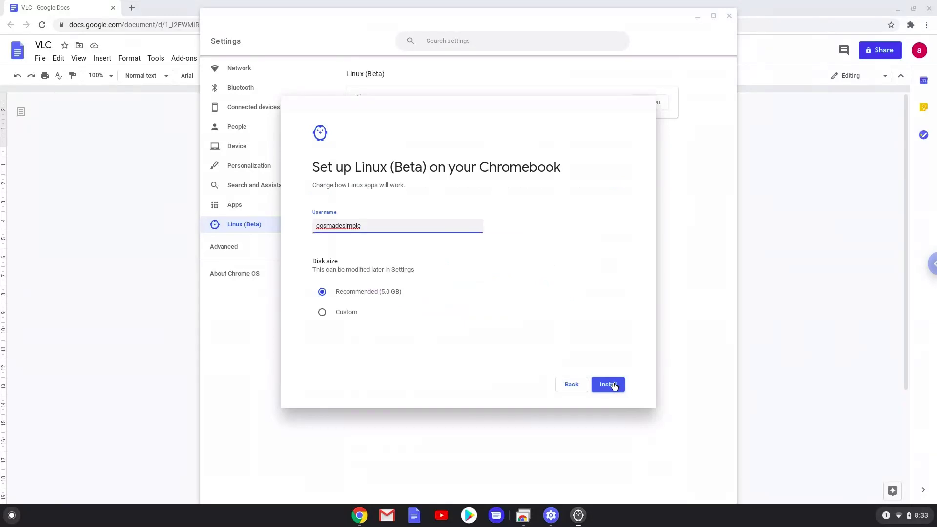
{"action": "left_click", "coordinate": [613, 385]}
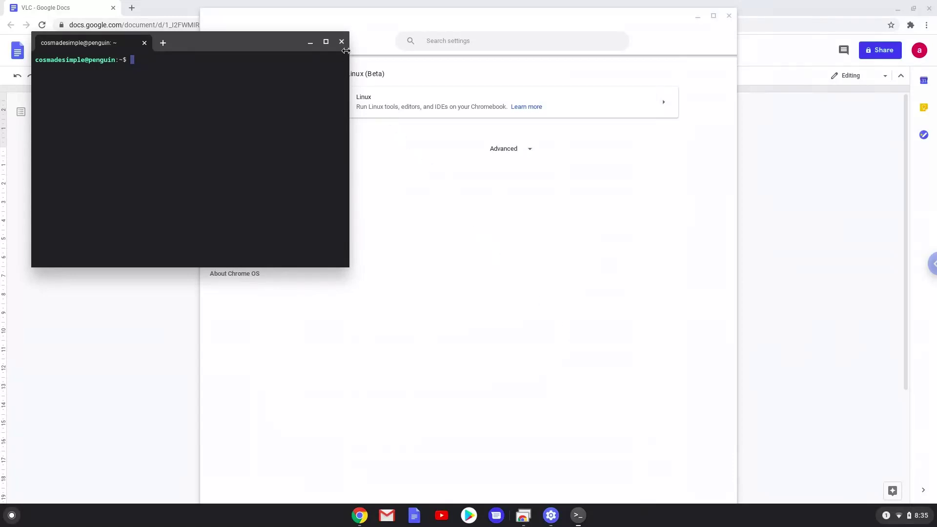
Close Terminal and Settings, copy the 'sudo apt update' line, and search the launcher for 'ter'.
{"action": "left_click", "coordinate": [341, 43]}
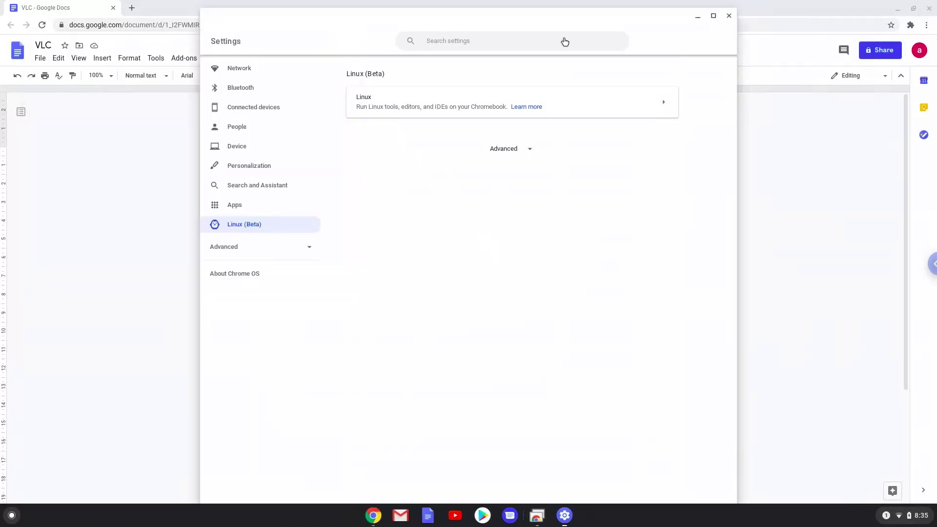
{"action": "left_click", "coordinate": [728, 17]}
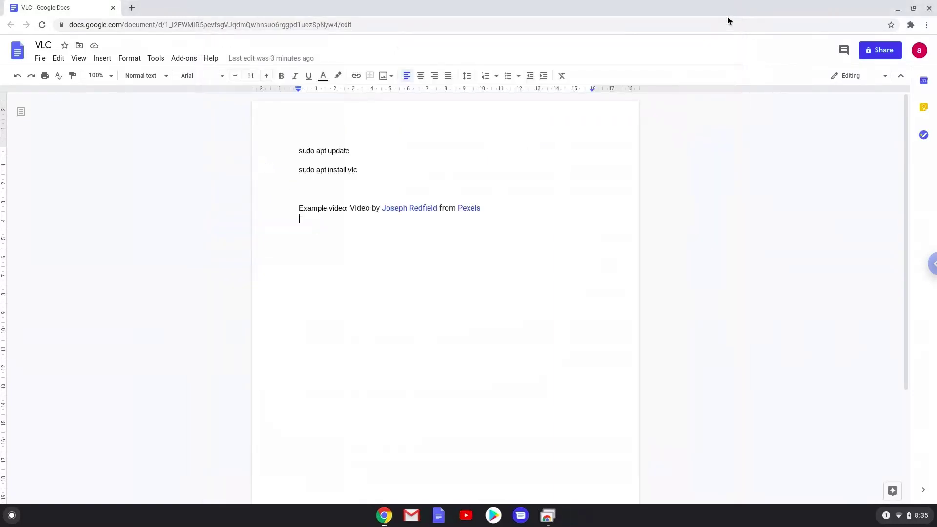
{"action": "triple_click", "coordinate": [335, 150]}
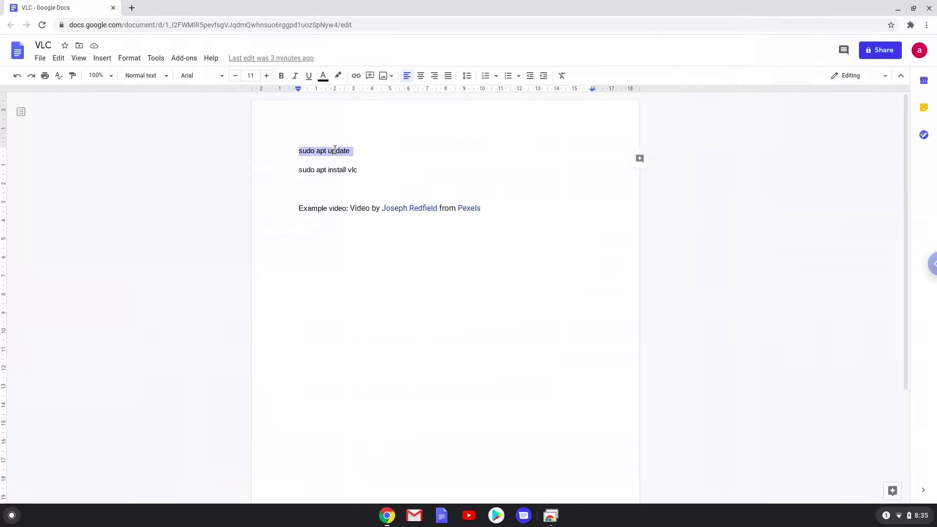
{"action": "right_click", "coordinate": [334, 149]}
{"action": "left_click", "coordinate": [360, 175]}
{"action": "left_click", "coordinate": [13, 515]}
{"action": "type", "text": "ter"}
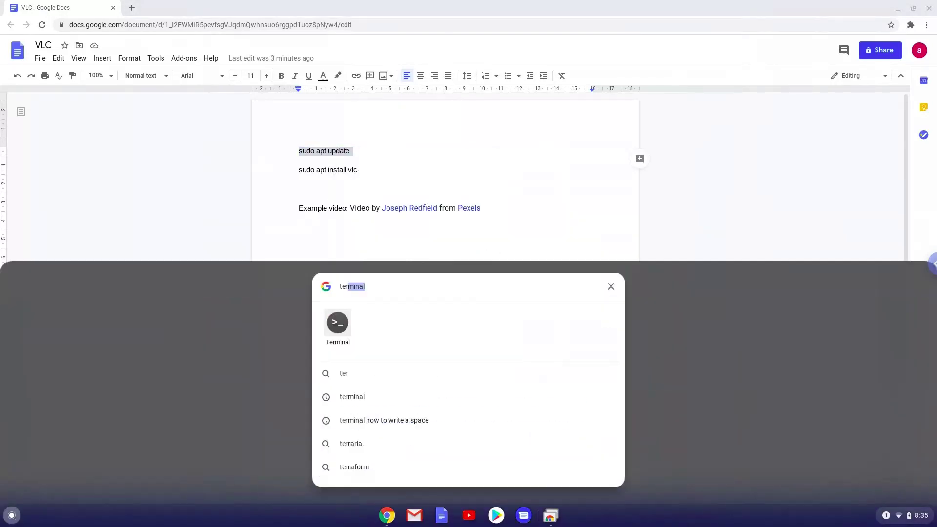
Launch Terminal and run sudo apt update, which reports 36 upgradable packages.
{"action": "left_click", "coordinate": [336, 324]}
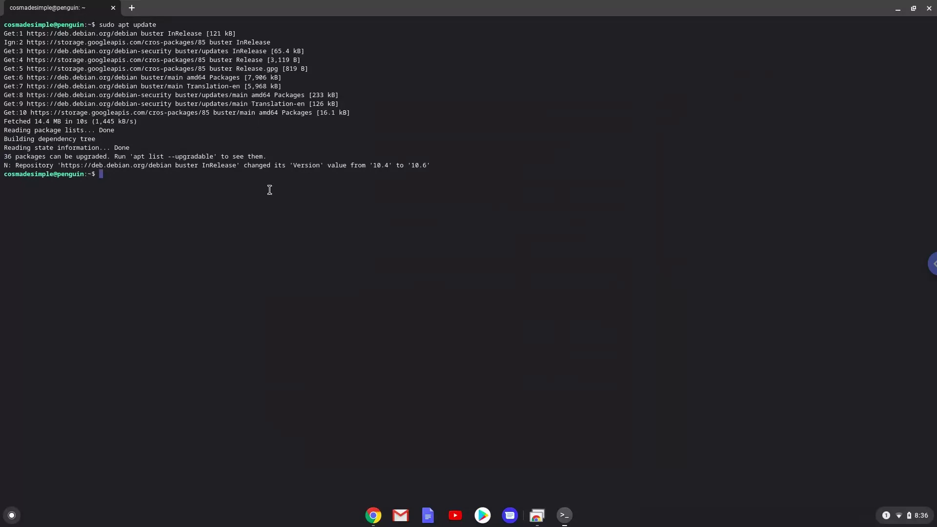
Return to the VLC document in Chrome and copy the 'sudo apt install vlc' line.
{"action": "left_click", "coordinate": [375, 513]}
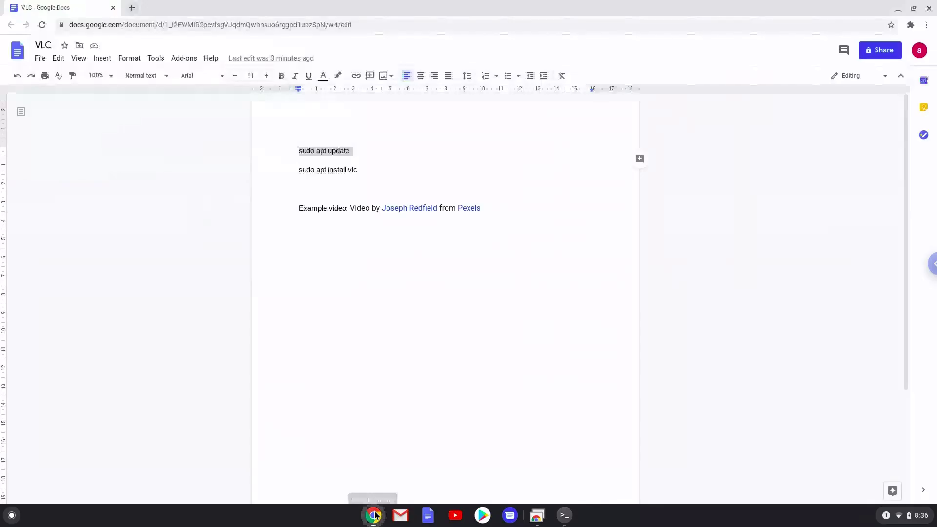
{"action": "triple_click", "coordinate": [305, 171]}
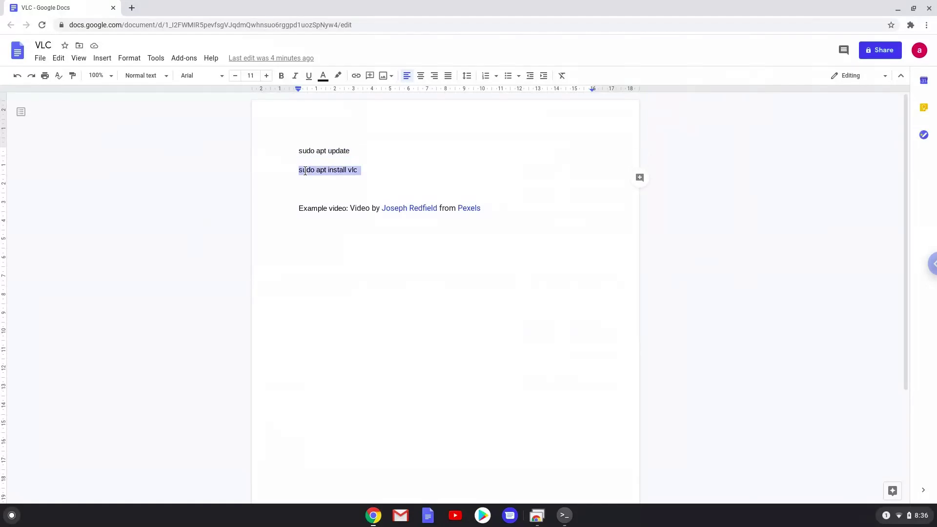
{"action": "right_click", "coordinate": [305, 171]}
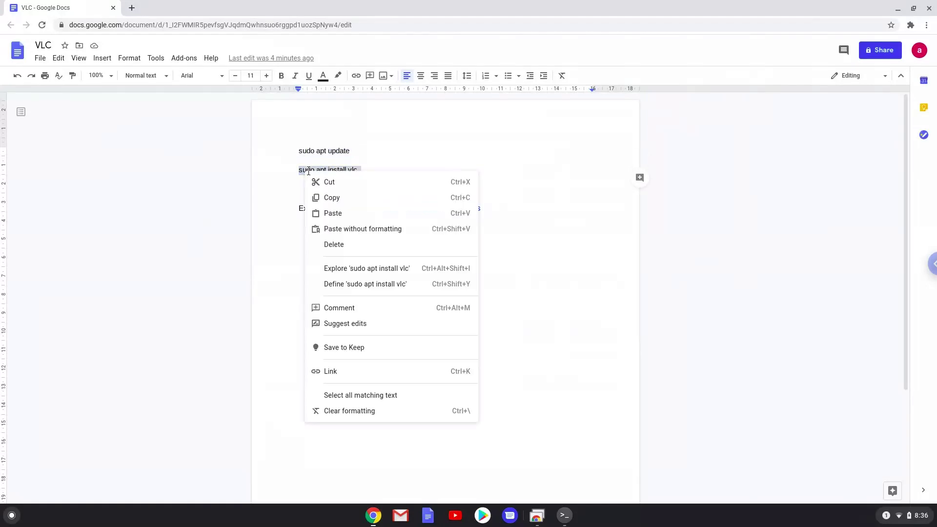
{"action": "left_click", "coordinate": [334, 197]}
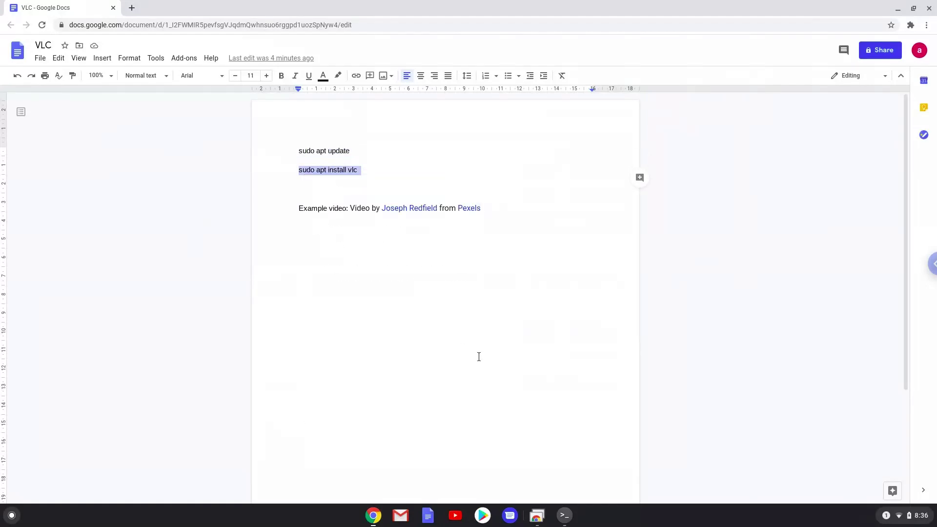
Paste and run sudo apt install vlc in Terminal, confirming the VLC 3.0.11 installation.
{"action": "left_click", "coordinate": [565, 516]}
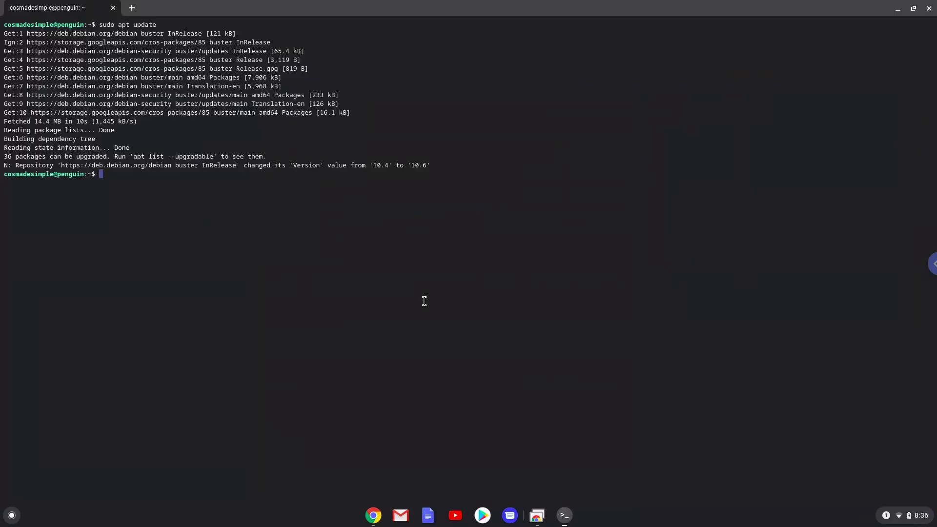
{"action": "key", "text": "ctrl+shift+v"}
{"action": "key", "text": "Return"}
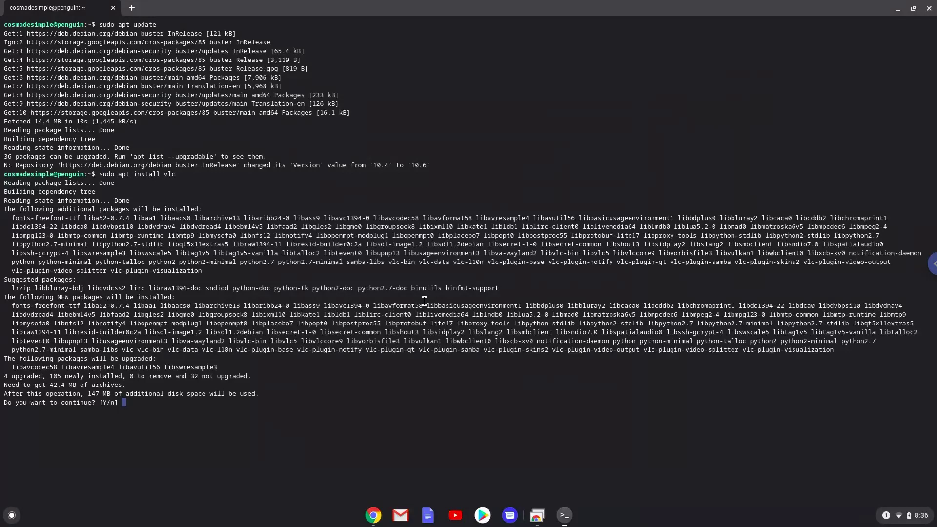
{"action": "key", "text": "Return"}
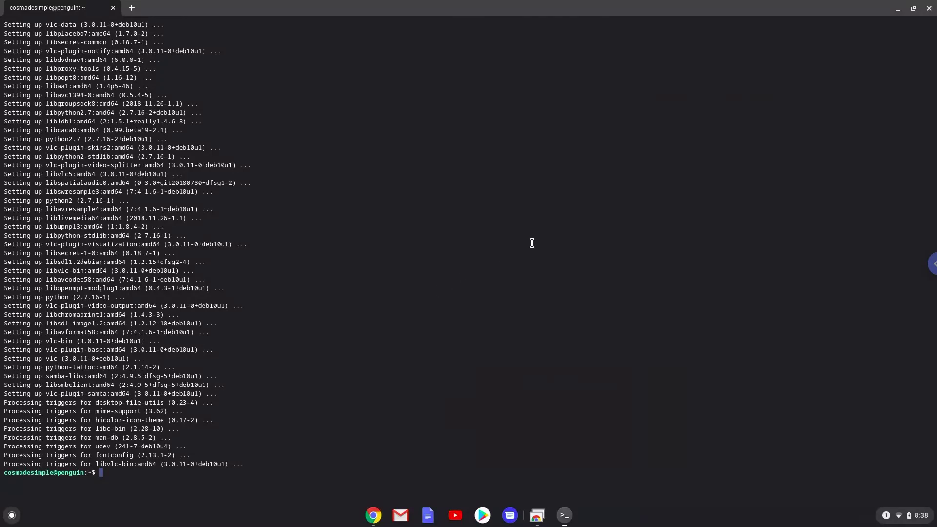
Close Terminal, then launch VLC media player from the launcher's Linux apps folder.
{"action": "left_click", "coordinate": [929, 9]}
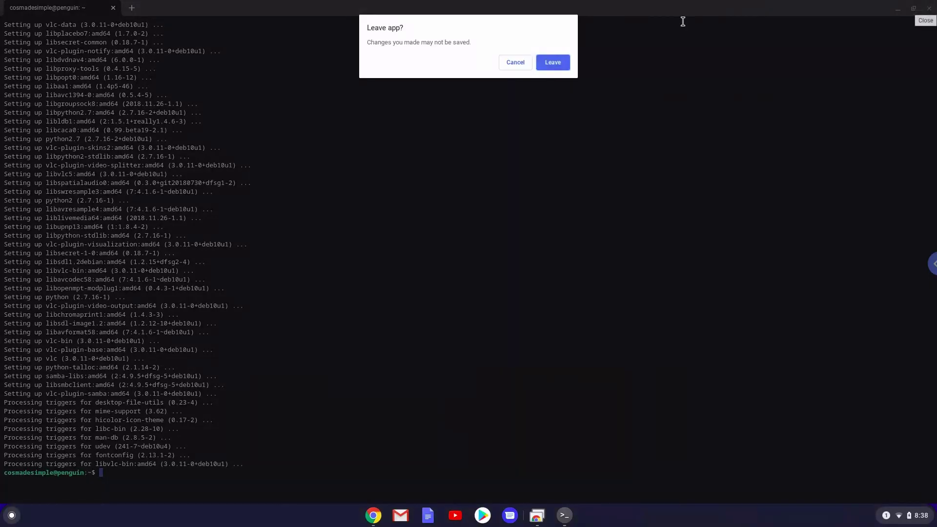
{"action": "left_click", "coordinate": [556, 62]}
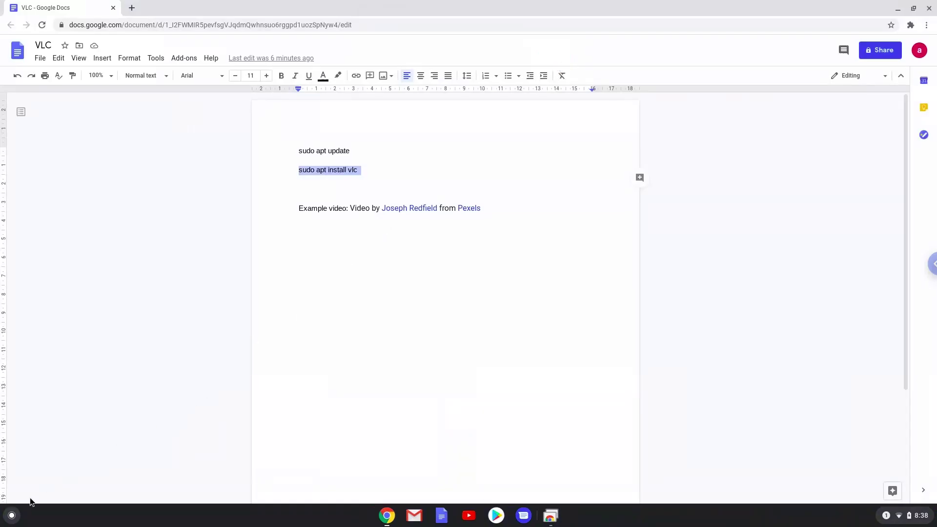
{"action": "left_click", "coordinate": [11, 515]}
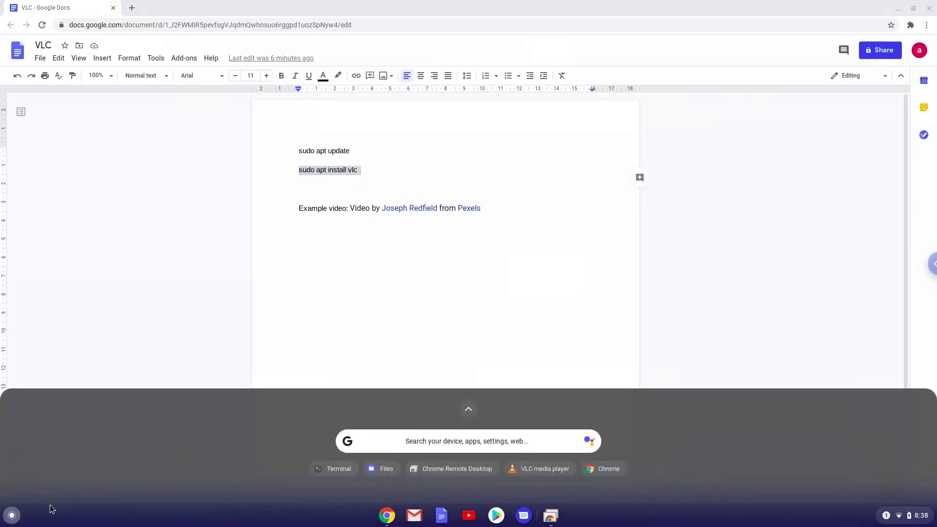
{"action": "left_click", "coordinate": [465, 412]}
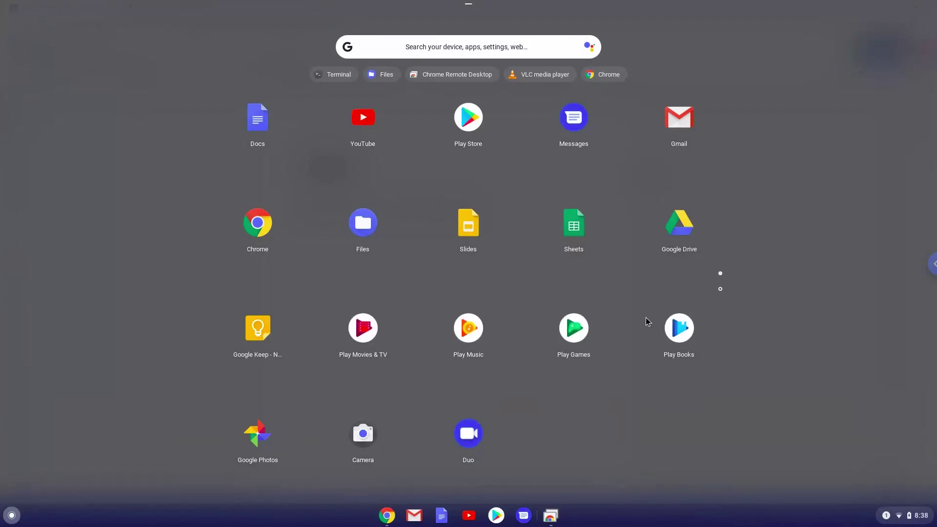
{"action": "left_click", "coordinate": [720, 290]}
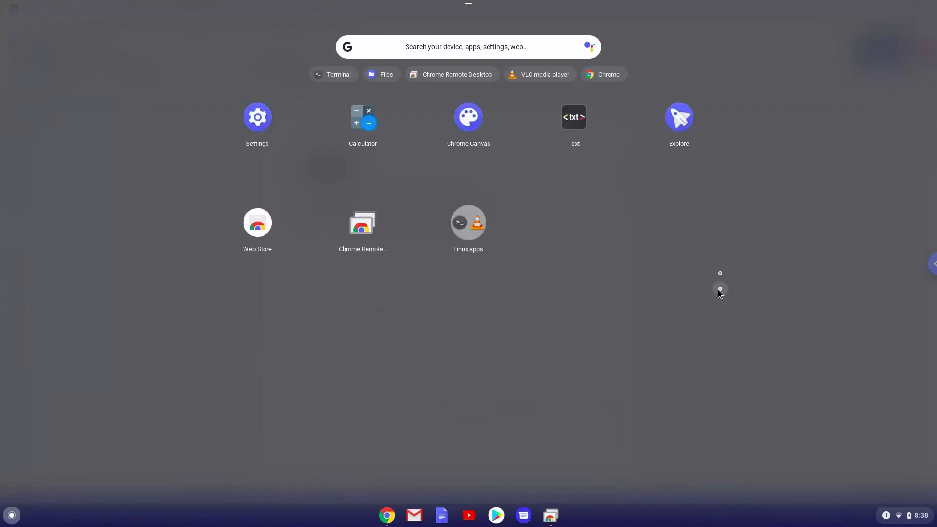
{"action": "left_click", "coordinate": [466, 226]}
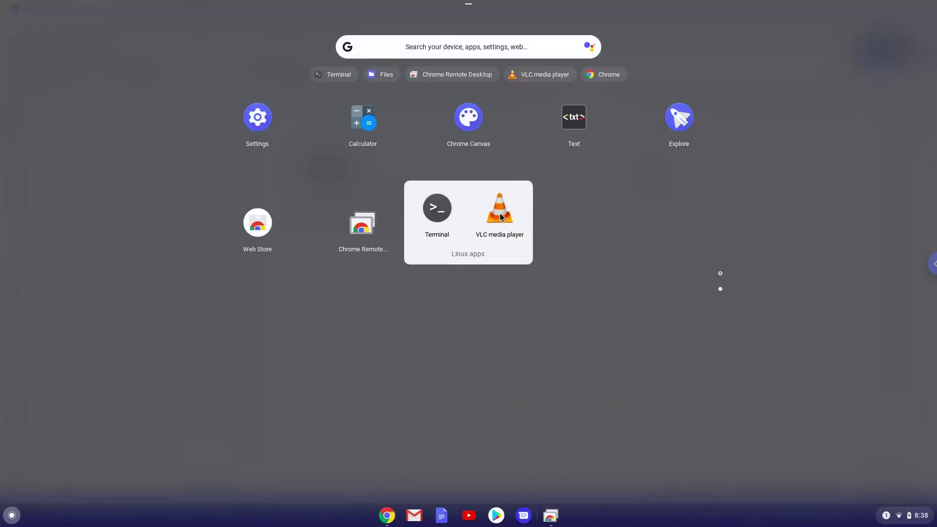
{"action": "left_click", "coordinate": [499, 214]}
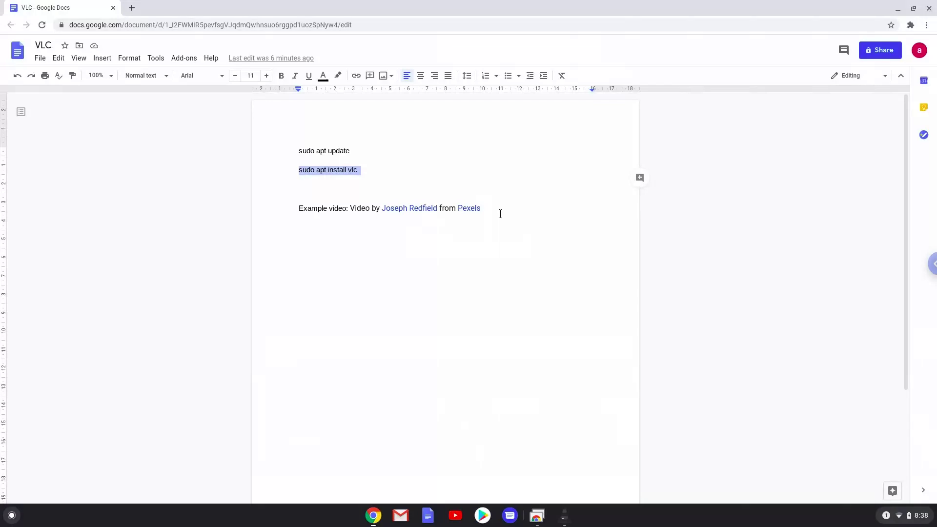
Accept VLC's privacy and network access policy, restore the player window and dismiss the About box.
{"action": "key", "text": "Return"}
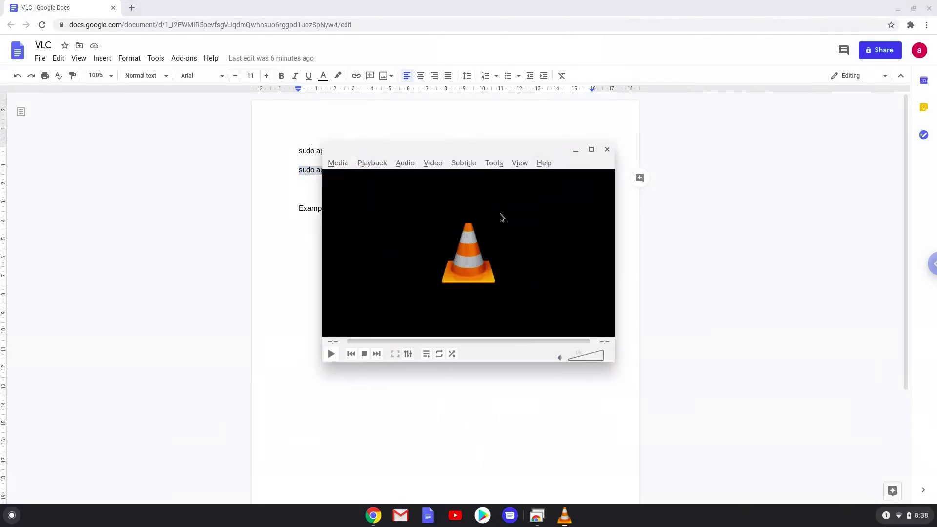
{"action": "left_click", "coordinate": [576, 153]}
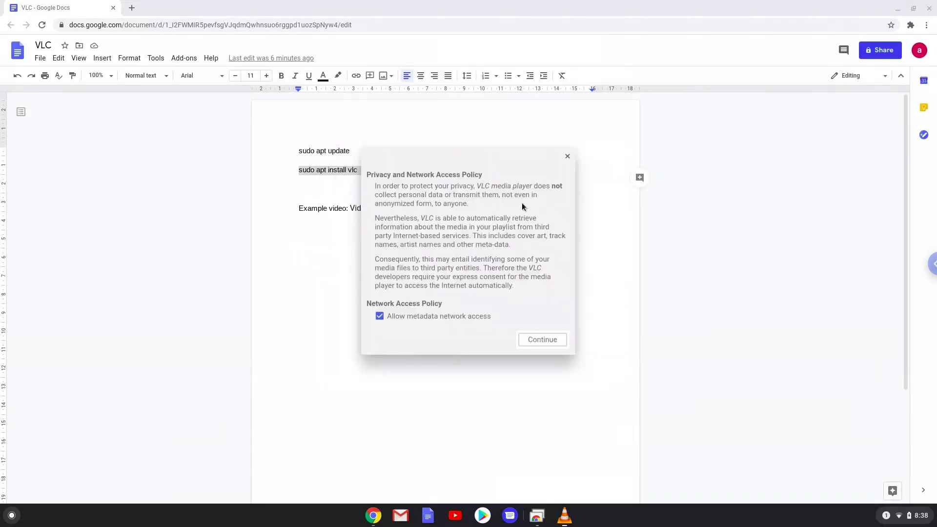
{"action": "left_click", "coordinate": [526, 338]}
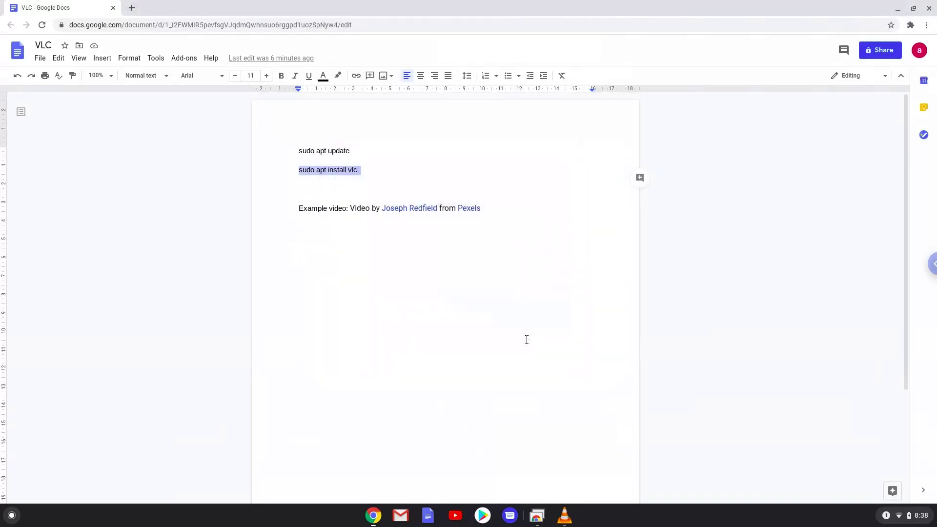
{"action": "left_click", "coordinate": [570, 521]}
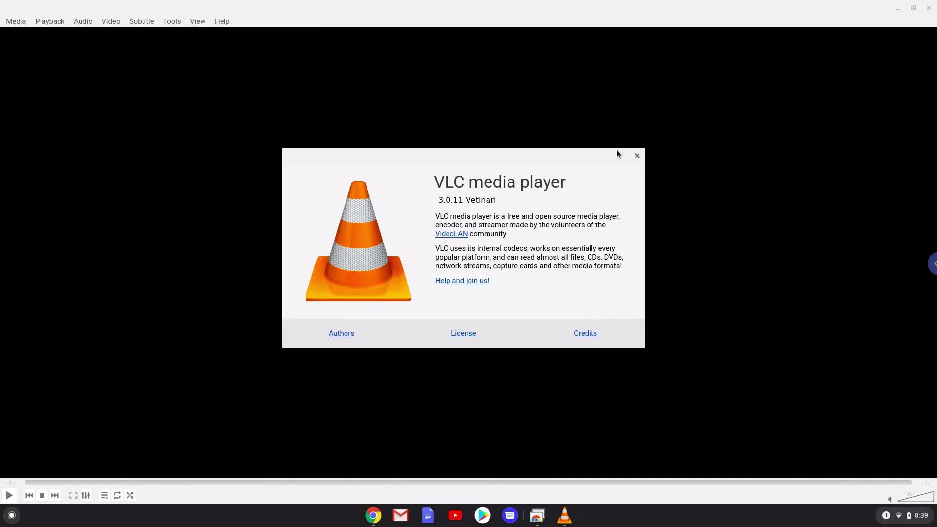
{"action": "left_click", "coordinate": [637, 156]}
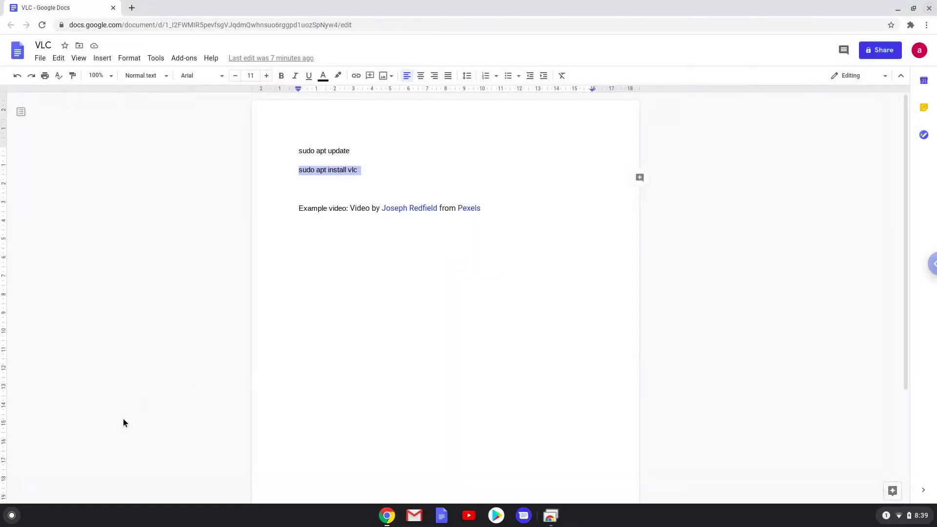
Open video.mp4 from the Downloads folder in Files with VLC media player.
{"action": "left_click", "coordinate": [12, 515]}
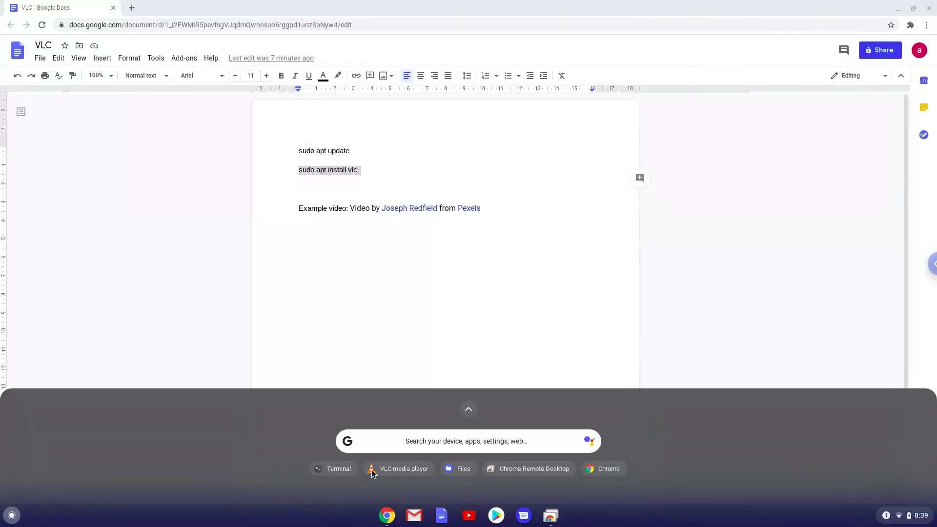
{"action": "key", "text": "Escape"}
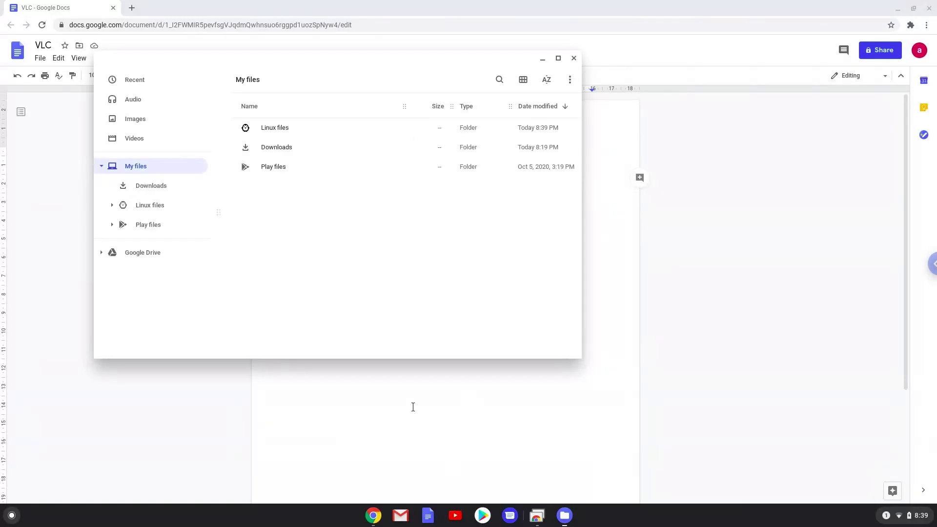
{"action": "double_click", "coordinate": [262, 149]}
{"action": "right_click", "coordinate": [262, 127]}
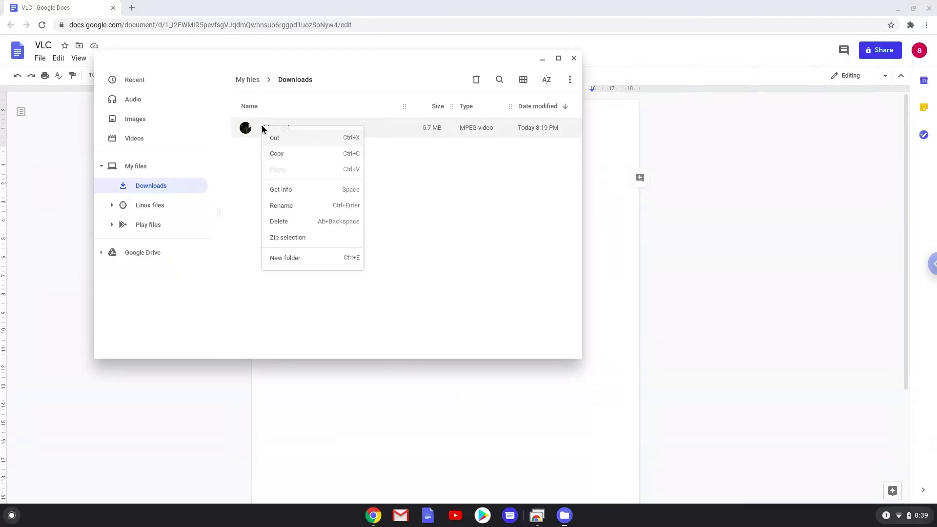
{"action": "mouse_move", "coordinate": [277, 154]}
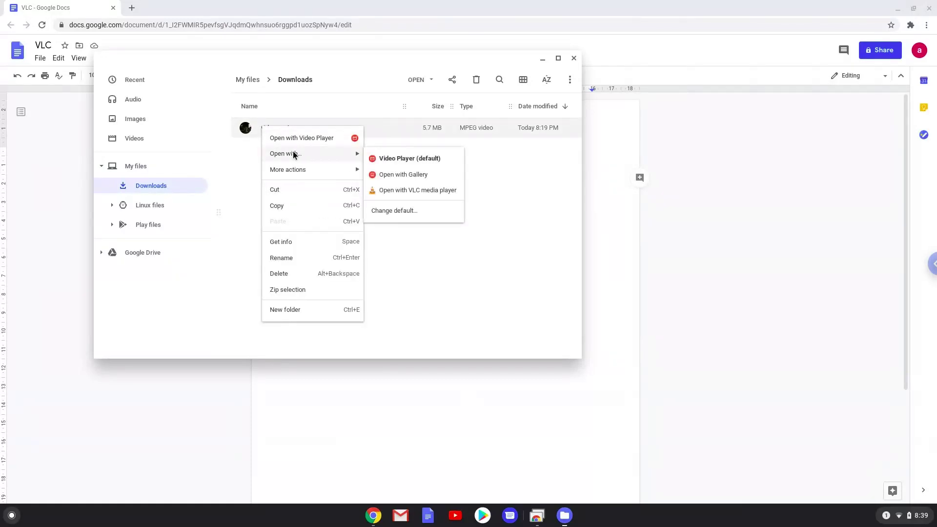
{"action": "left_click", "coordinate": [383, 190]}
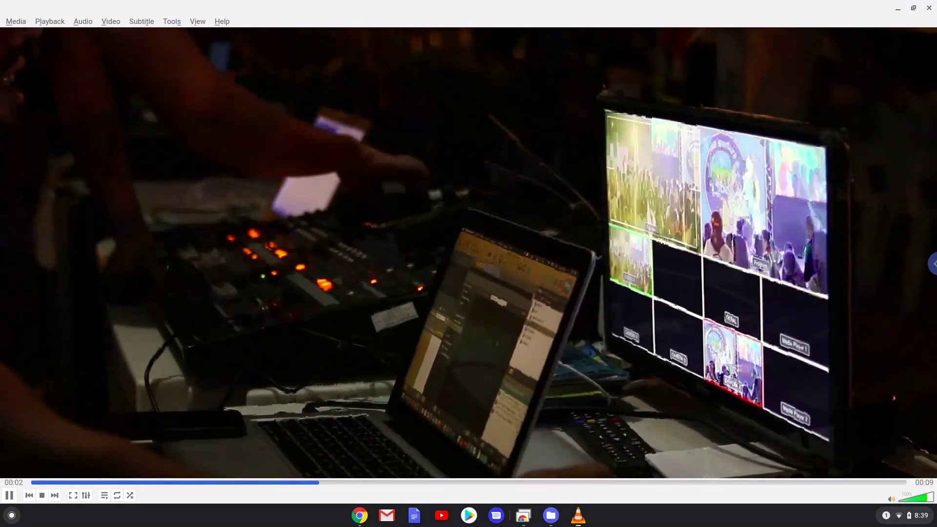
Switch the playing video.mp4 clip to fullscreen in VLC.
{"action": "double_click", "coordinate": [382, 188]}
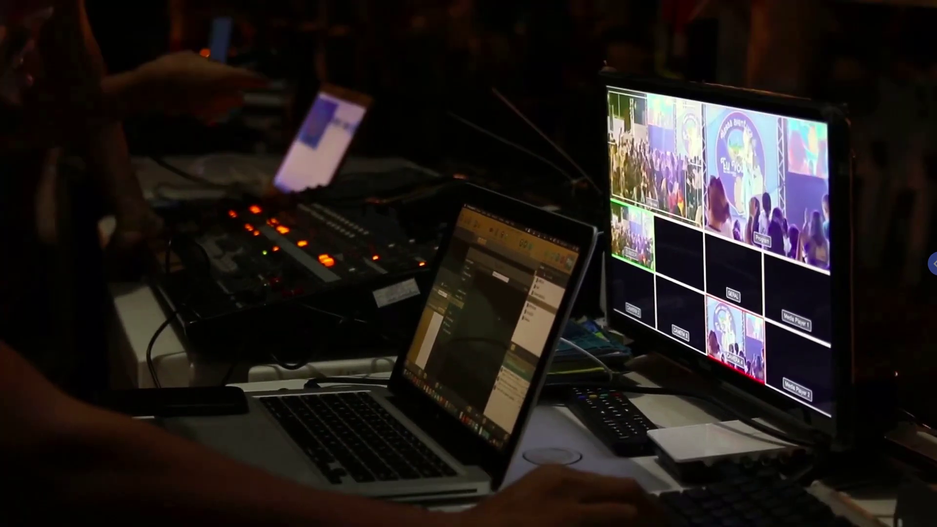